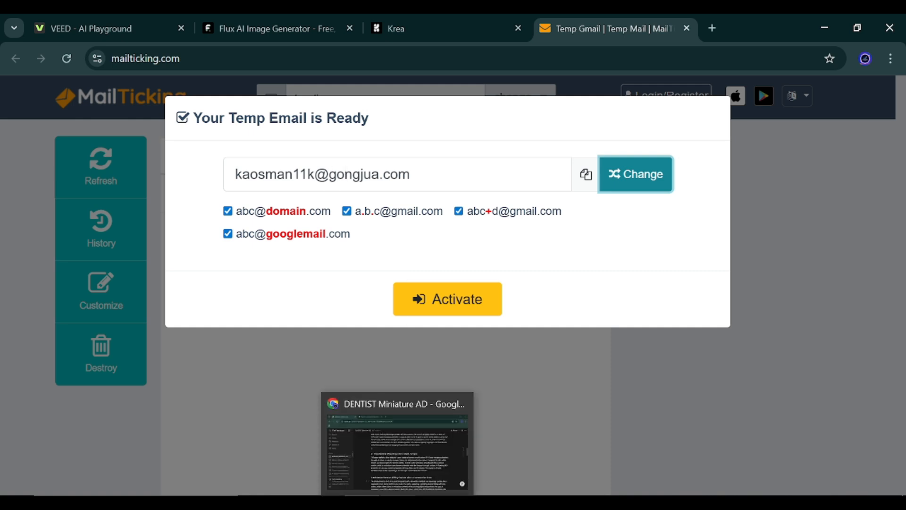
Review the tool list and workflow steps in the DENTIST Miniature AD notes, and the temporary email address on MailTicking.
click(397, 441)
scroll(385, 262, up, 10)
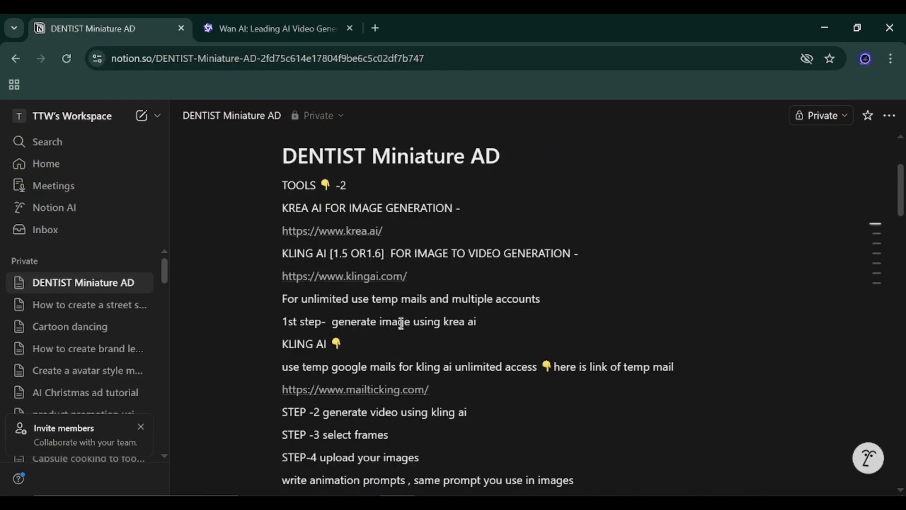
scroll(383, 415, down, 5)
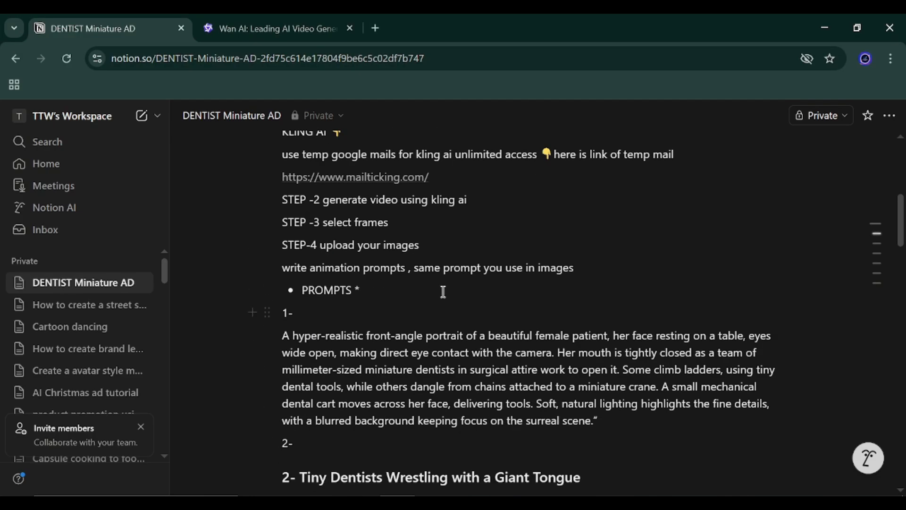
click(818, 37)
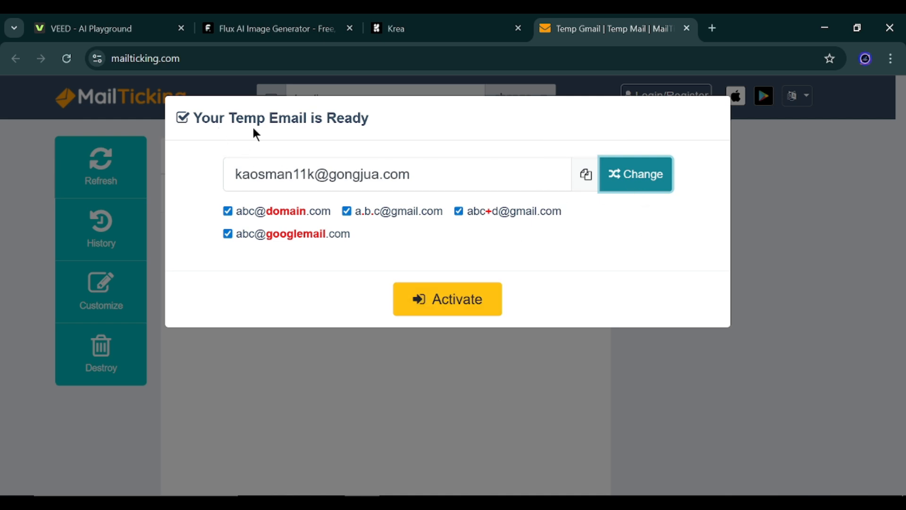
click(313, 174)
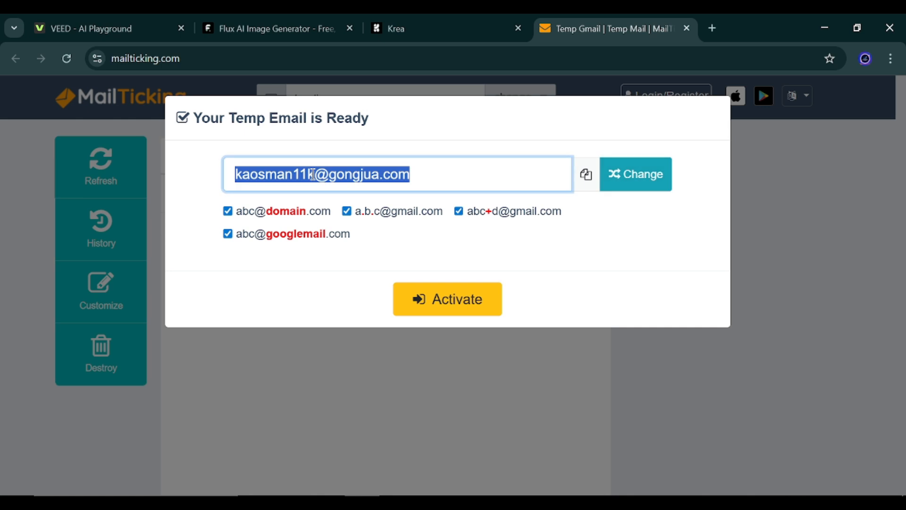
Return to the DENTIST Miniature AD notes and look through the numbered miniature-dentist prompts.
click(424, 418)
click(408, 20)
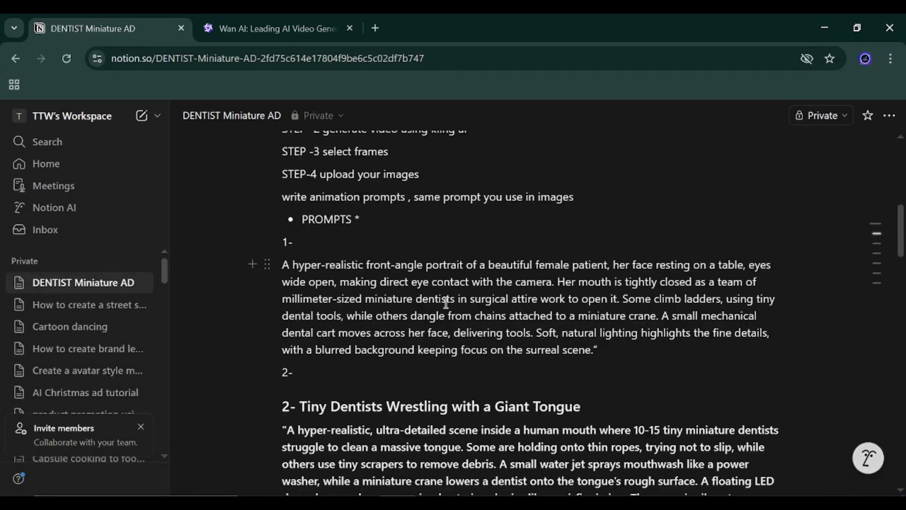
scroll(438, 316, down, 2)
scroll(437, 316, down, 5)
scroll(356, 306, down, 3)
scroll(351, 306, down, 3)
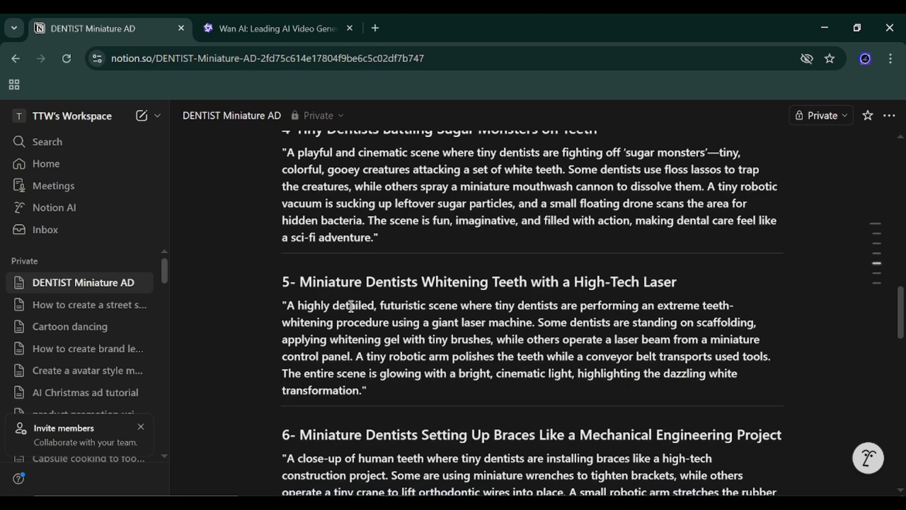
scroll(352, 306, up, 5)
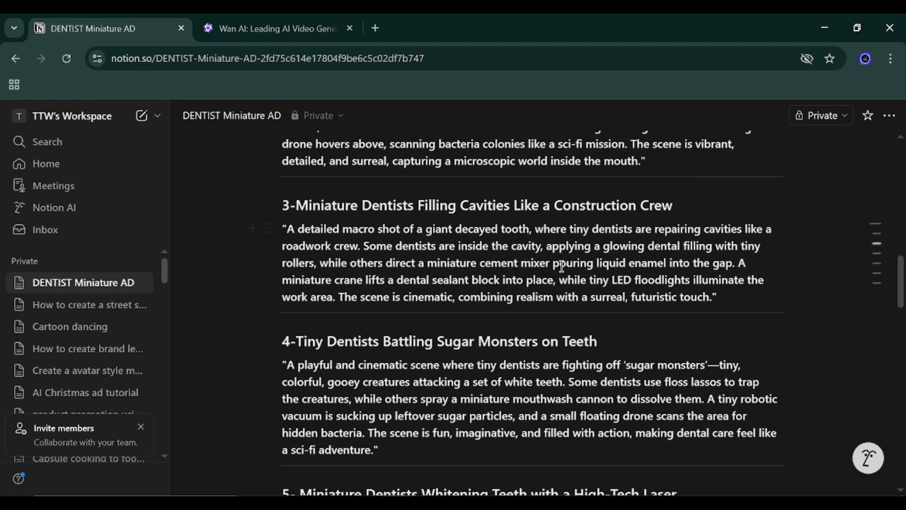
scroll(551, 278, up, 9)
scroll(501, 289, down, 4)
scroll(501, 288, down, 2)
scroll(560, 289, up, 3)
scroll(566, 293, down, 3)
scroll(680, 318, down, 2)
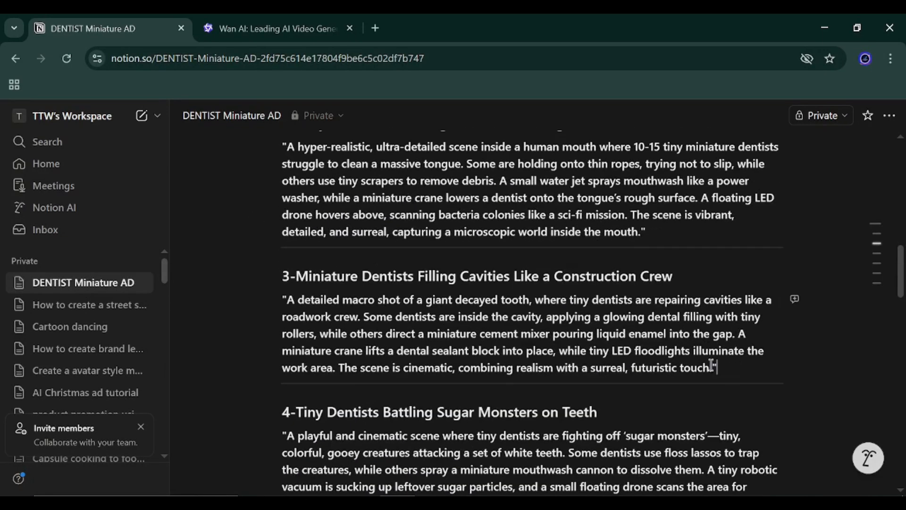
Copy the full prompt text under "Miniature Dentists Filling Cavities Like a Construction Crew".
drag(711, 365, 352, 302)
right_click(390, 324)
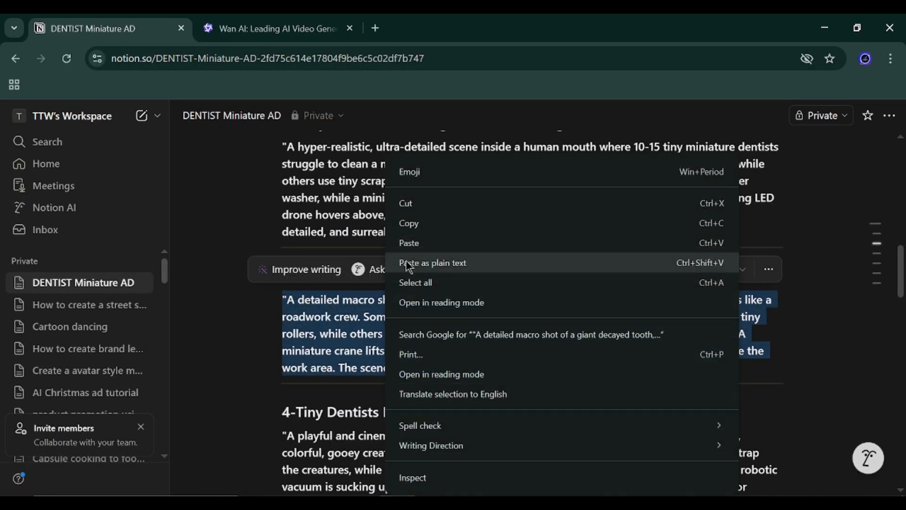
click(404, 222)
Switch to Krea, paste the copied prompt, remove its quotation marks and generate 9:16 images from it.
key(alt+Tab)
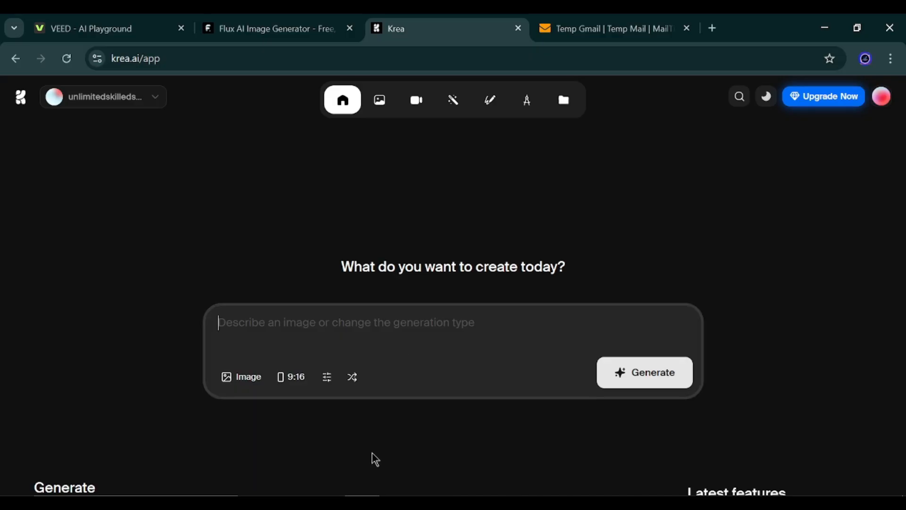
right_click(304, 324)
click(314, 166)
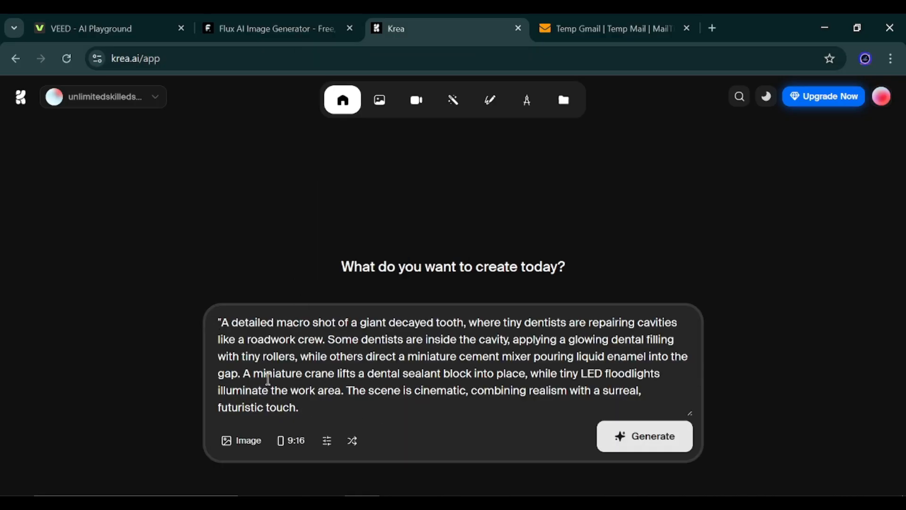
key(Delete)
key(Return)
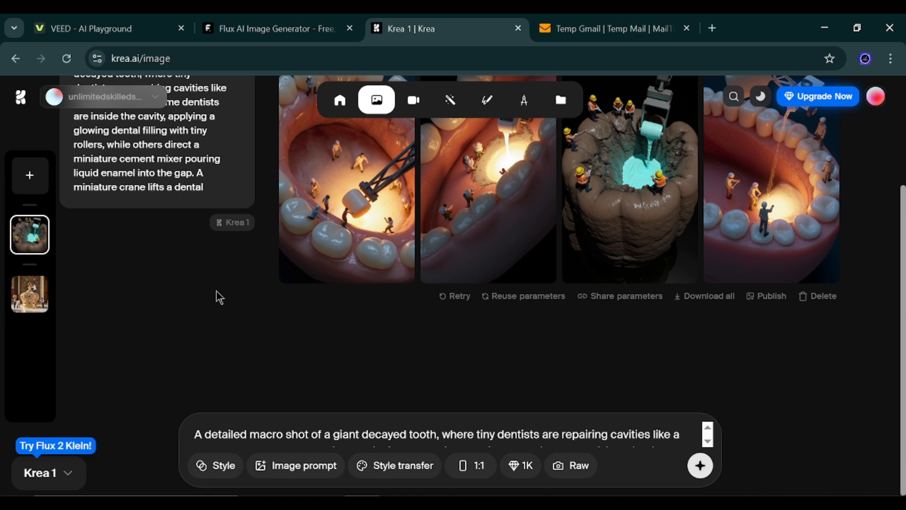
scroll(566, 152, up, 3)
scroll(574, 158, down, 3)
scroll(574, 157, up, 3)
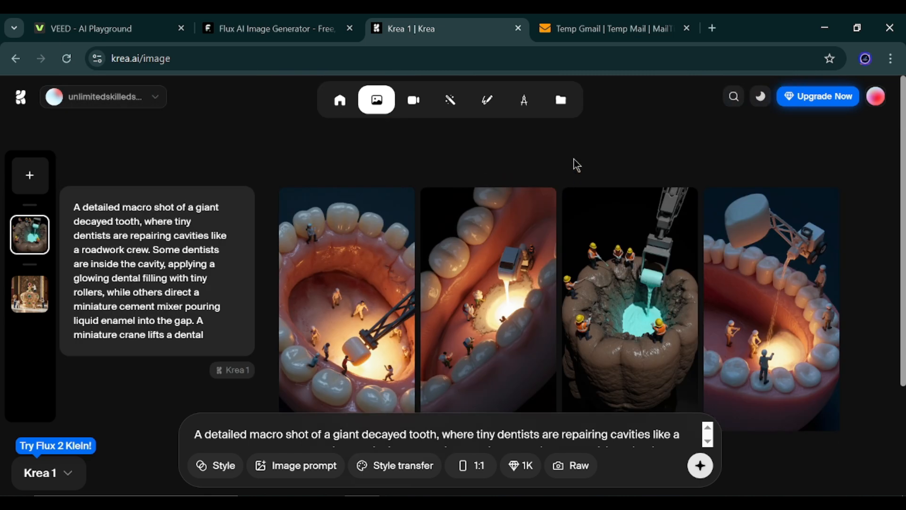
Open Microsoft Designer's image creator through a web search for "microsoft designer" in a new tab.
click(712, 28)
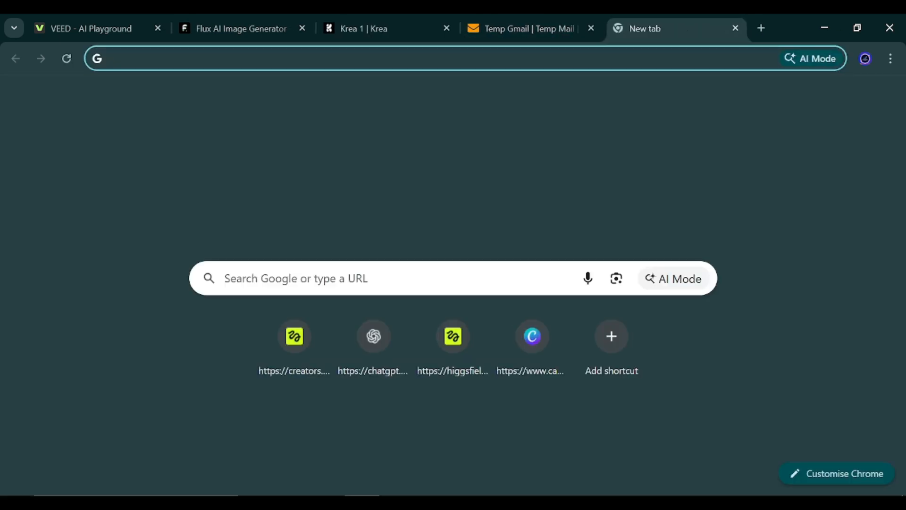
text(mir)
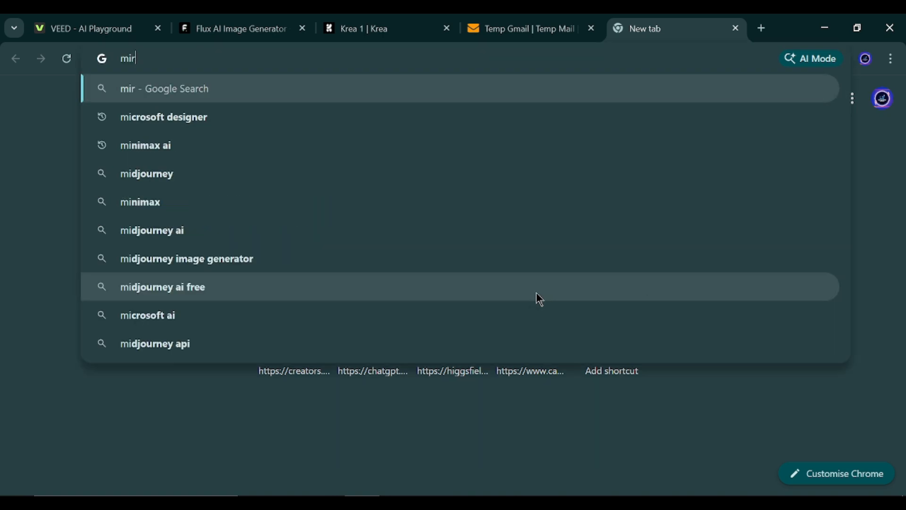
key(BackSpace)
key(Down)
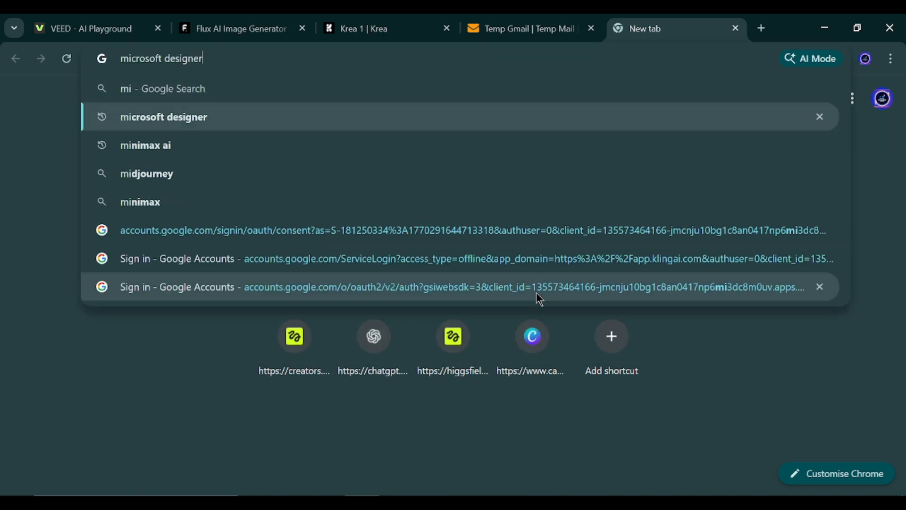
key(Return)
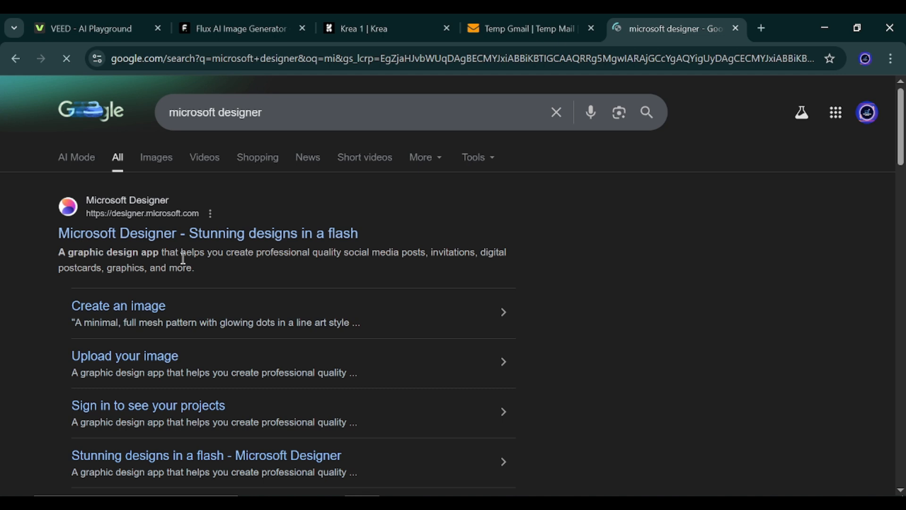
click(208, 235)
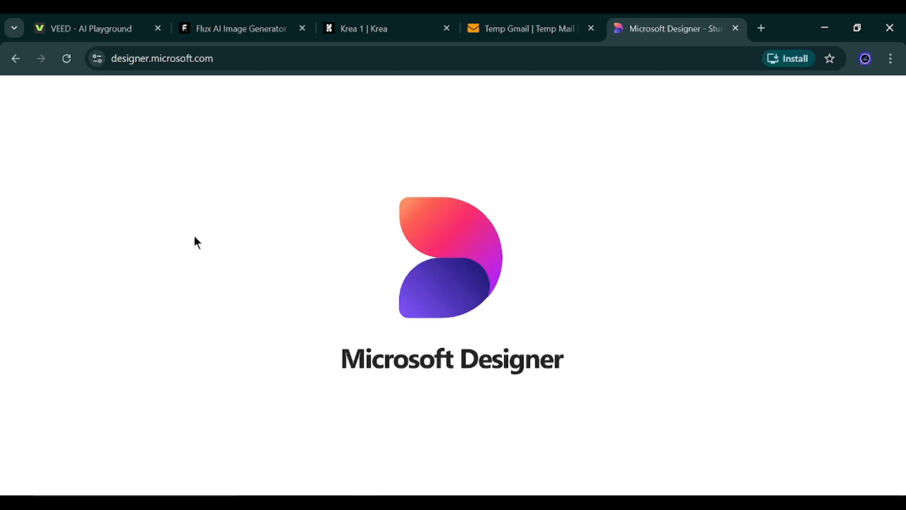
click(128, 413)
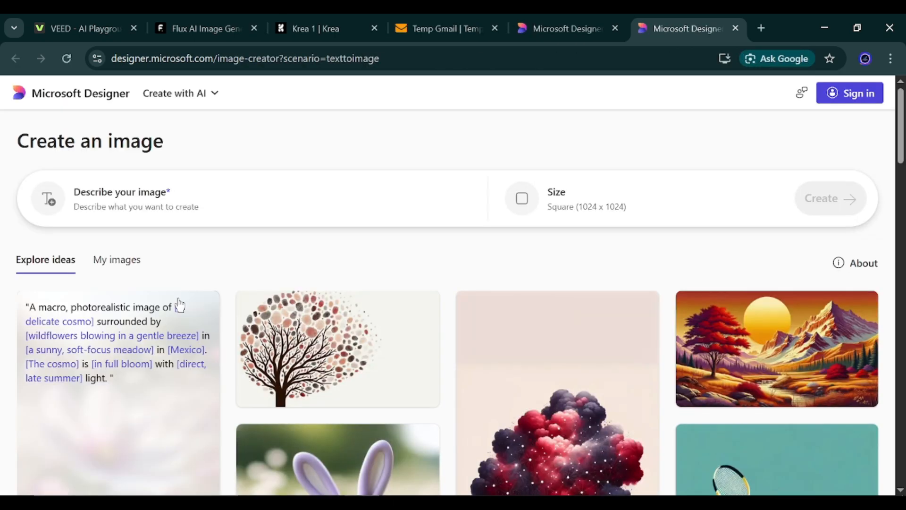
Set the image size to Portrait (1024 x 1792) and paste the decayed-tooth prompt as the image description.
click(569, 200)
click(442, 297)
right_click(192, 193)
click(240, 335)
Sign in to Microsoft Designer and create images from the decayed-tooth prompt.
click(831, 198)
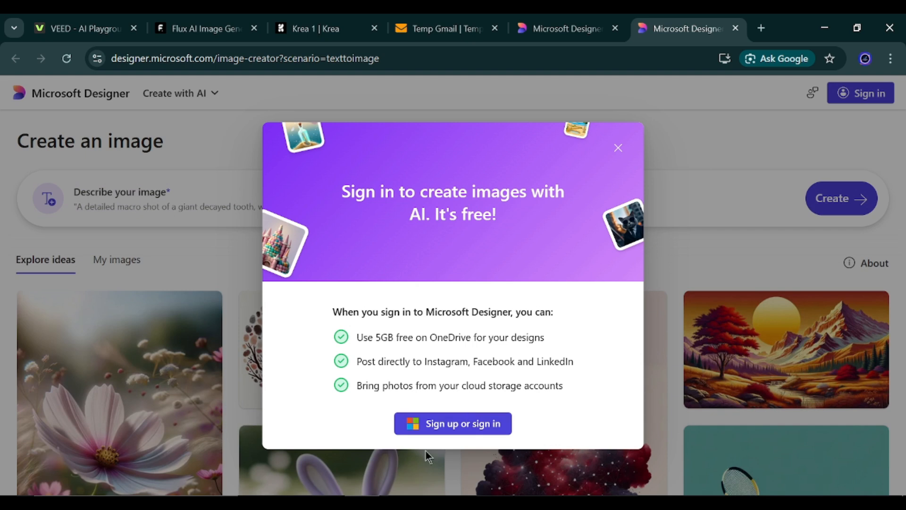
click(460, 423)
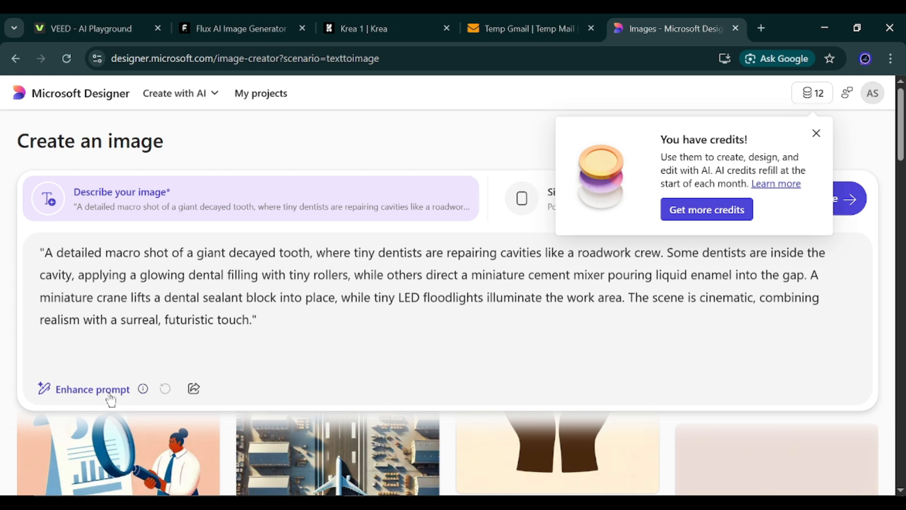
click(819, 134)
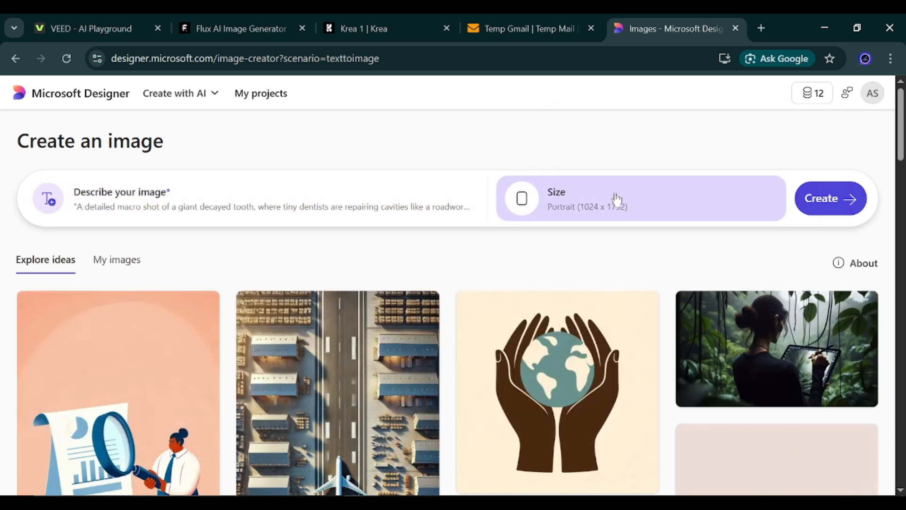
click(310, 200)
click(817, 200)
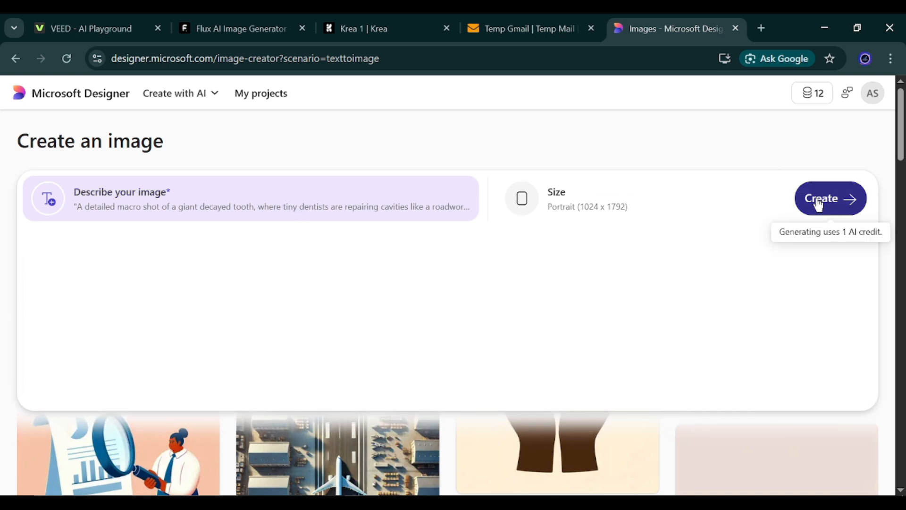
scroll(390, 207, down, 1)
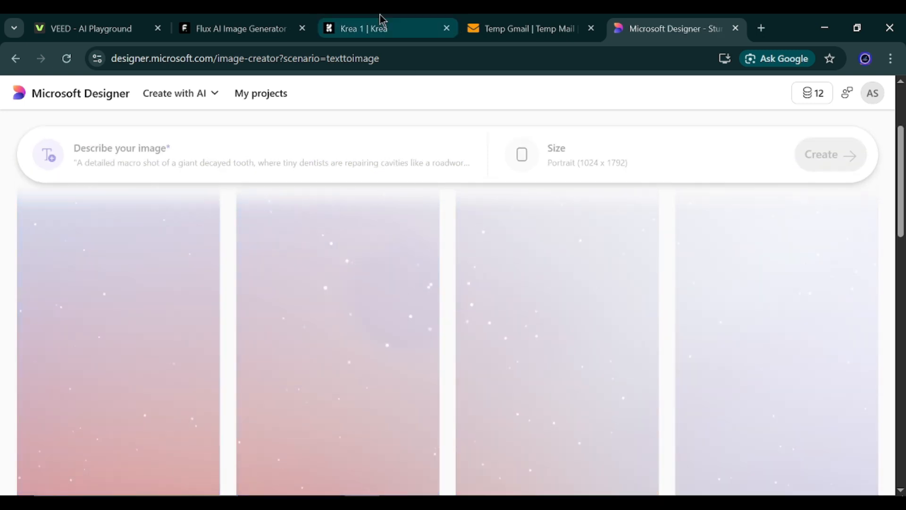
click(382, 20)
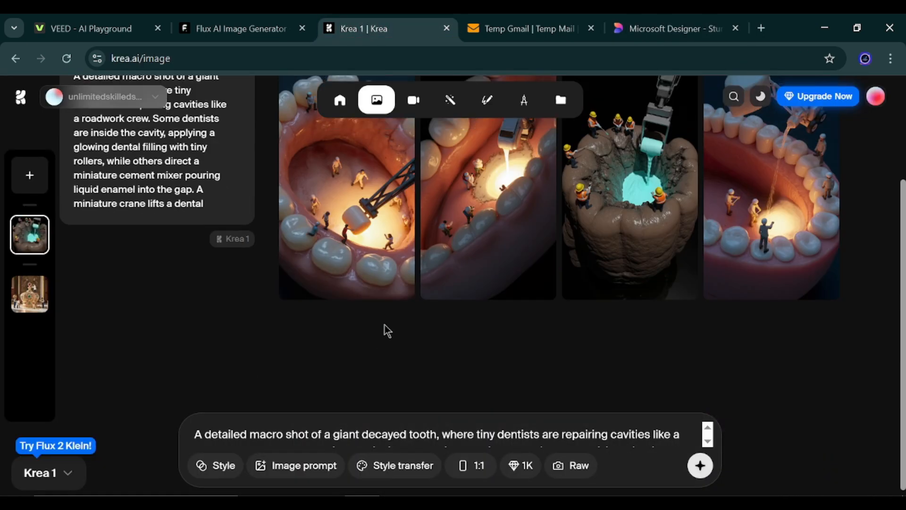
click(670, 28)
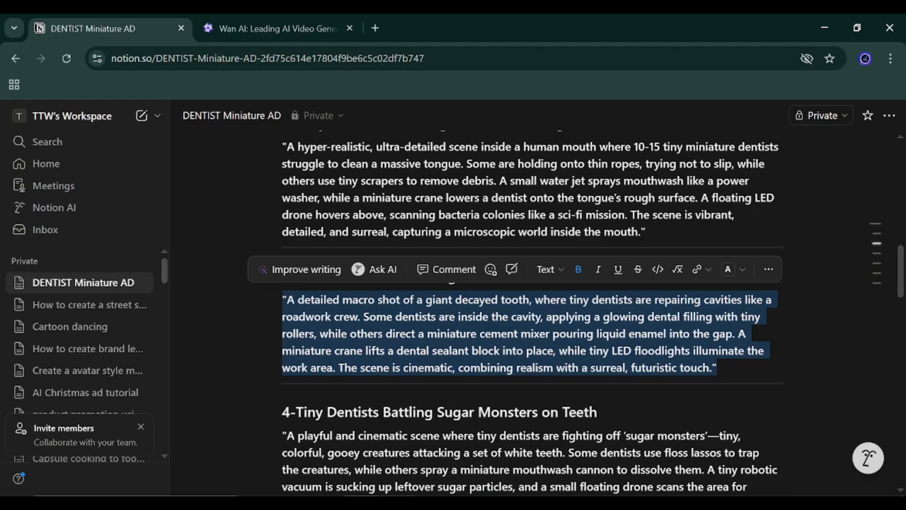
In the browser window with the Notion notes, open PixVerse through a web search for "pixverse ai" in a new tab.
key(ctrl+t)
text(pixverse ai)
key(Return)
click(390, 304)
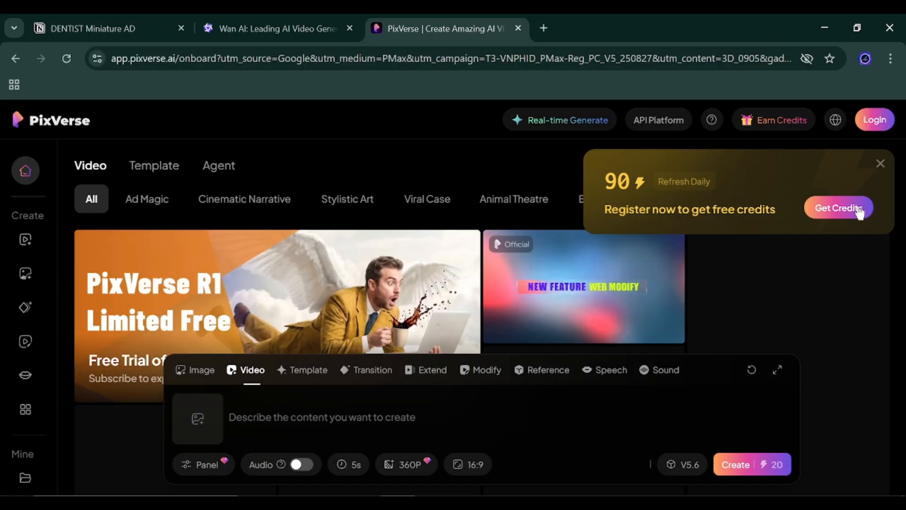
Claim the free PixVerse credits by signing in with a Google account.
click(860, 210)
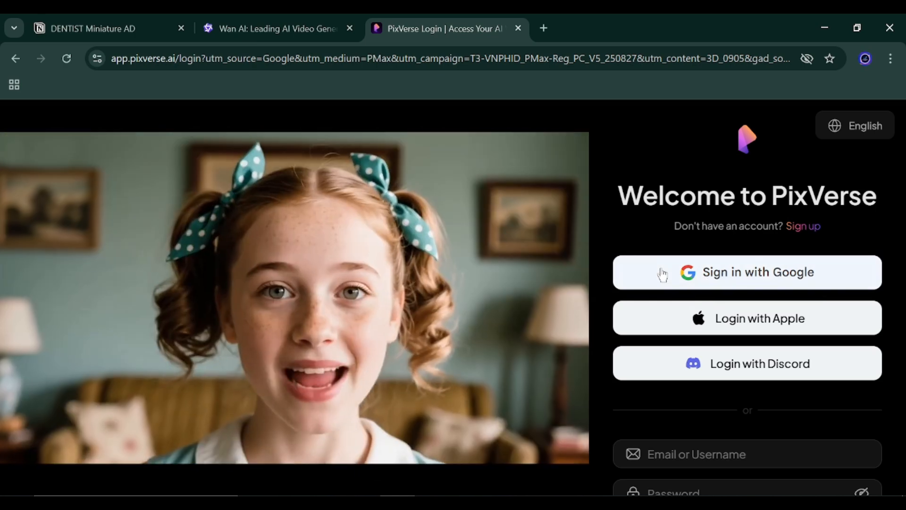
click(661, 273)
click(326, 300)
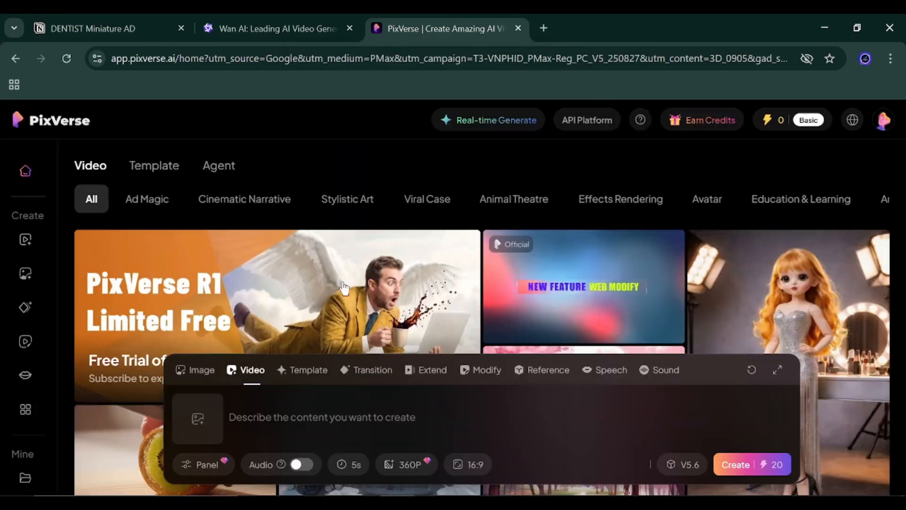
Return to Microsoft Designer, dismiss the credits notice and look over the generated tooth images.
click(324, 21)
click(349, 29)
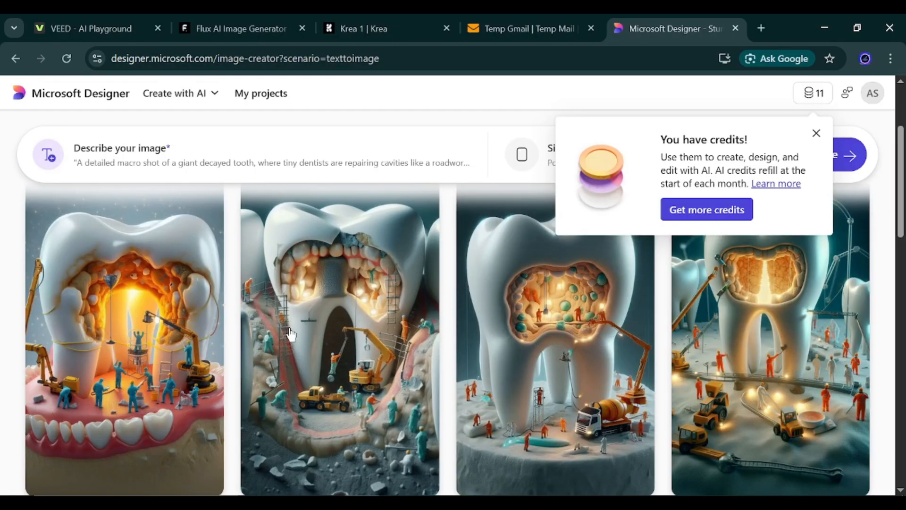
click(817, 133)
scroll(235, 332, down, 3)
scroll(234, 332, up, 3)
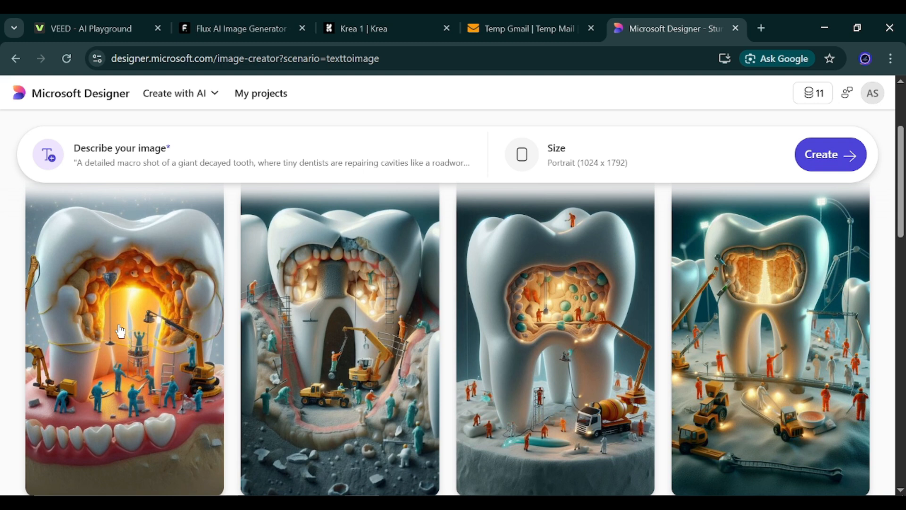
Download the first Microsoft Designer image, the tooth with the glowing orange cavity and miniature workers in blue.
click(120, 331)
click(832, 115)
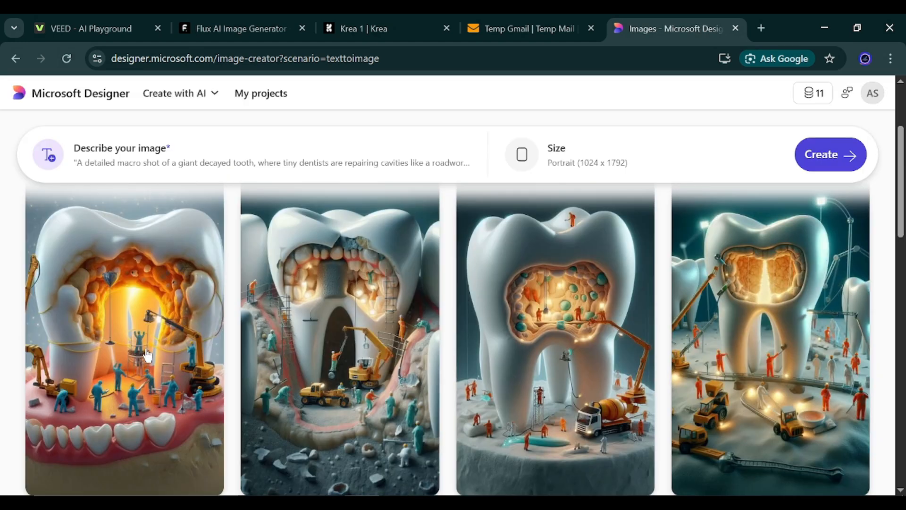
scroll(165, 307, down, 2)
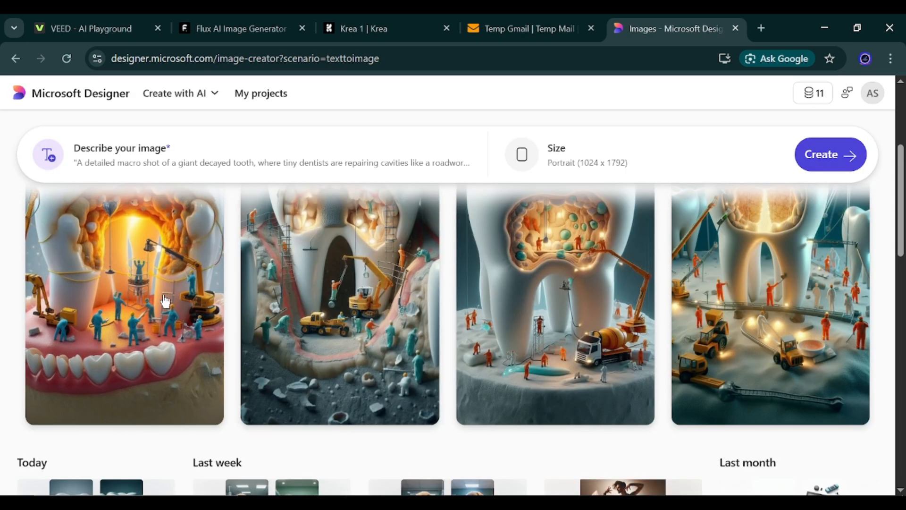
click(164, 307)
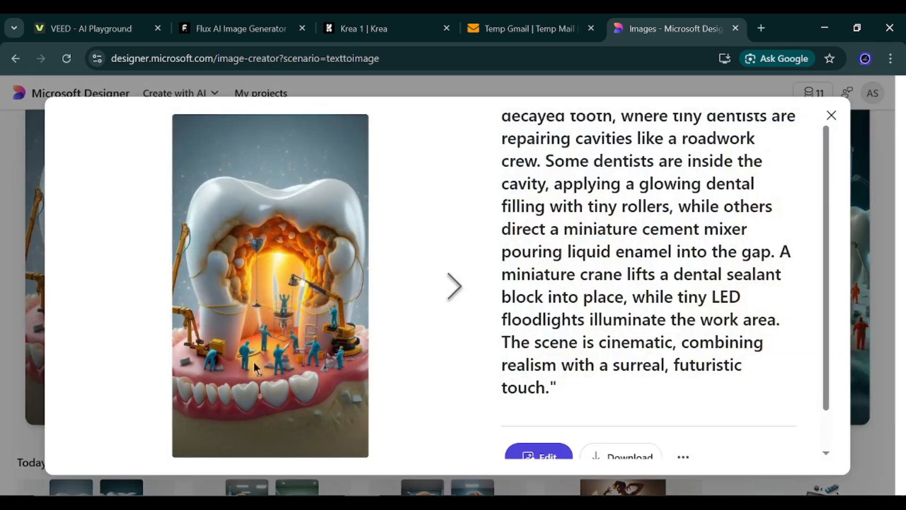
scroll(590, 430, down, 1)
click(606, 415)
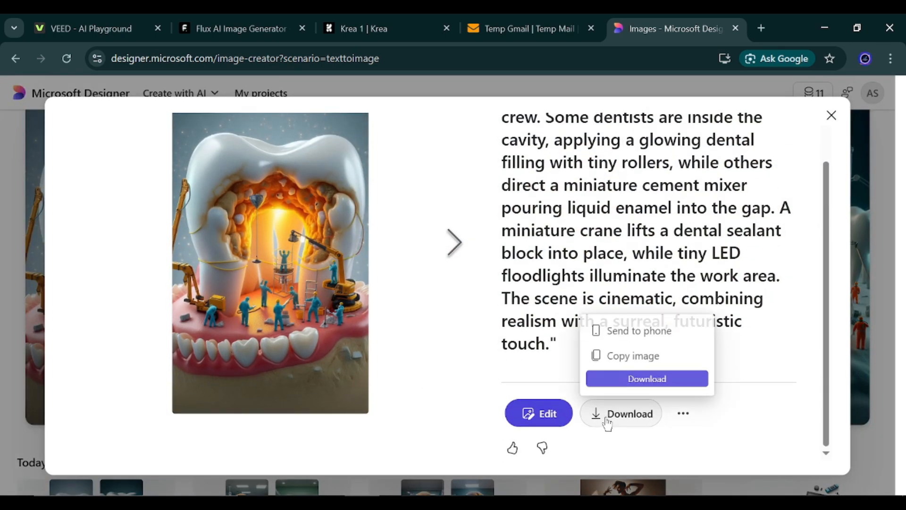
click(619, 379)
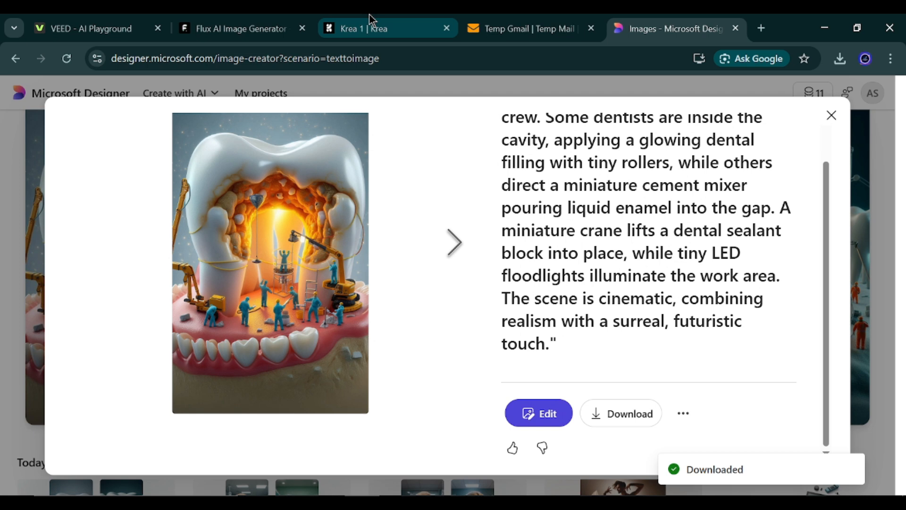
Switch to Krea and download the generated image of the brown tooth being filled with turquoise paste.
click(369, 14)
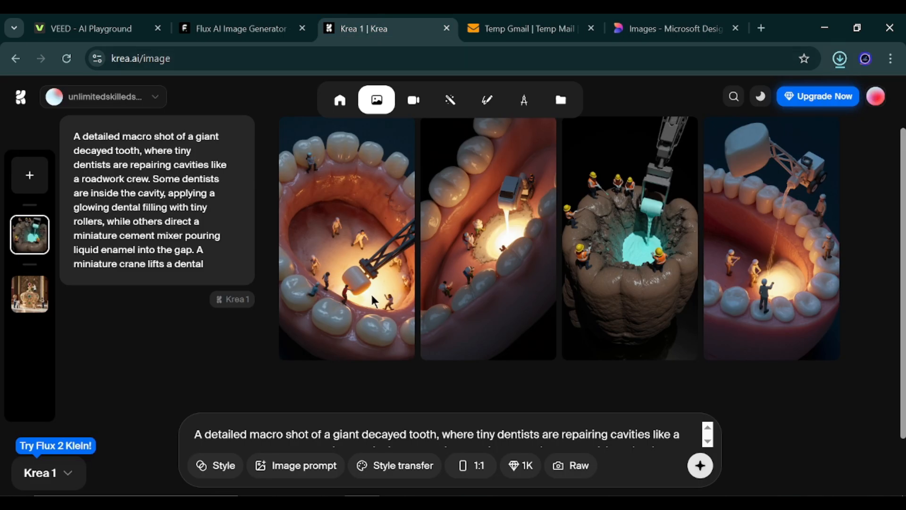
click(650, 244)
mouse_move(467, 197)
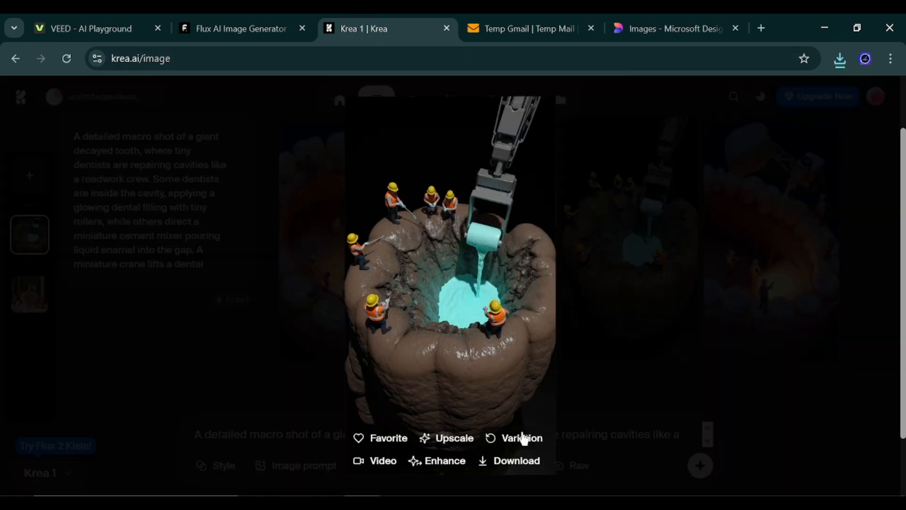
click(515, 463)
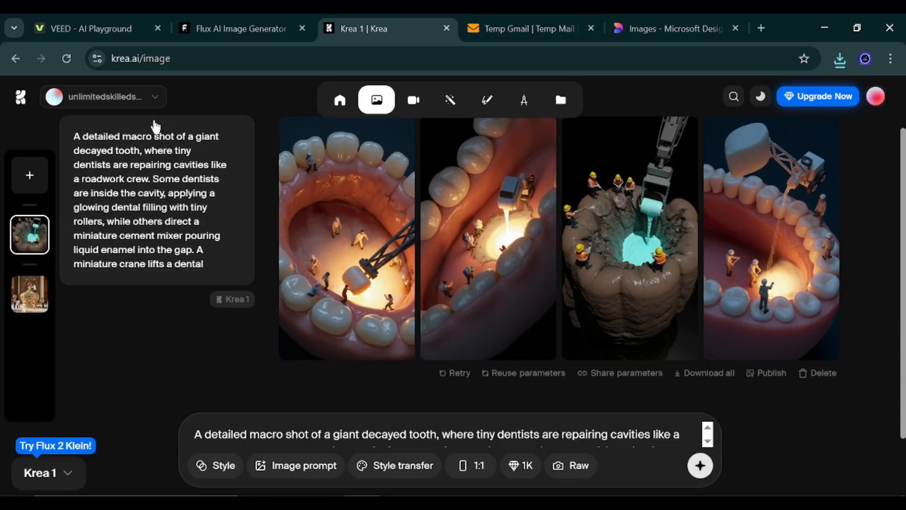
click(166, 121)
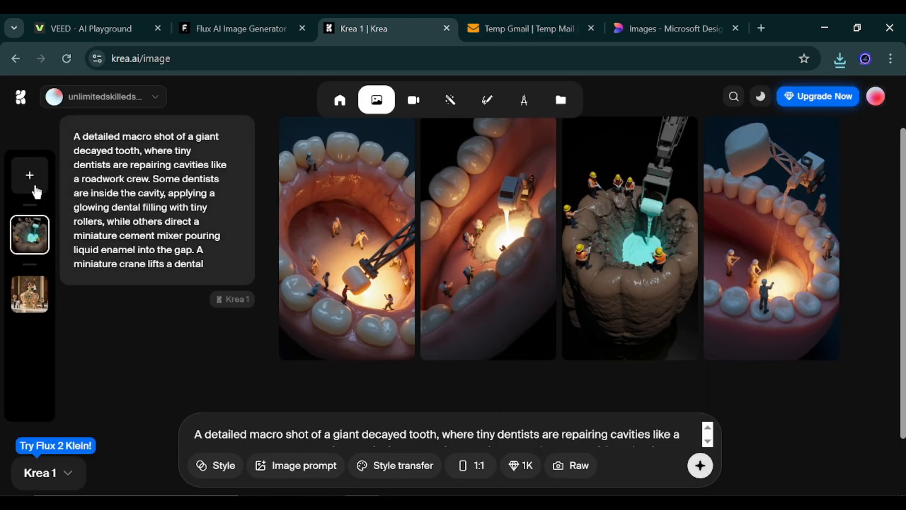
Open Krea's video generator and set the video's aspect ratio to portrait.
click(20, 97)
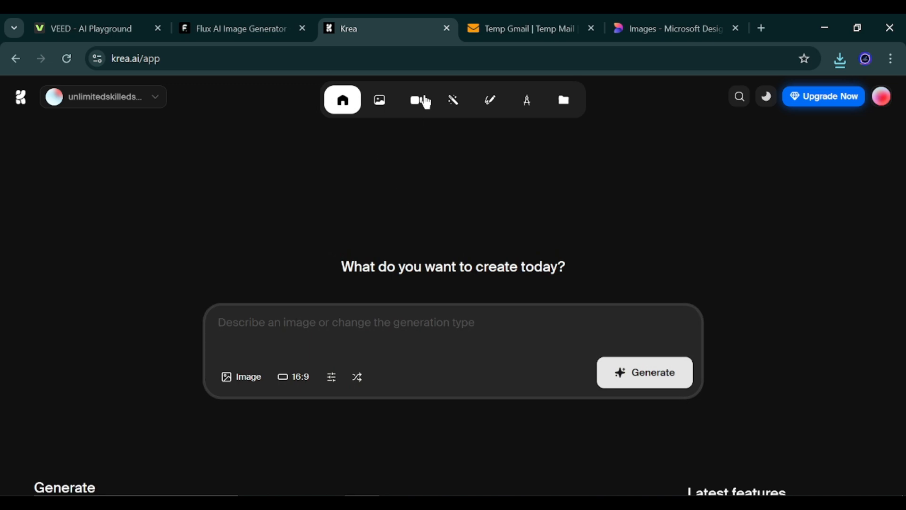
click(416, 108)
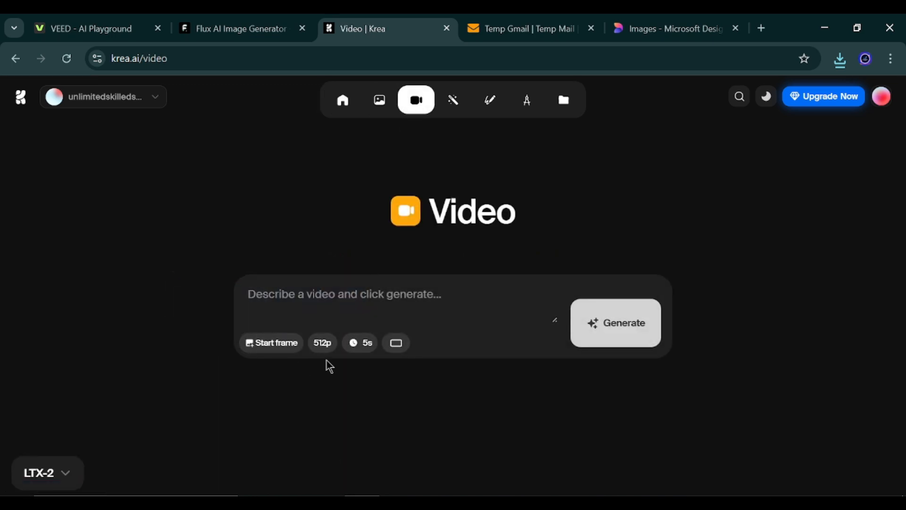
click(412, 329)
mouse_move(396, 343)
click(433, 313)
Upload the Microsoft Designer tooth image from the Downloads folder as the Krea video's start frame.
mouse_move(245, 348)
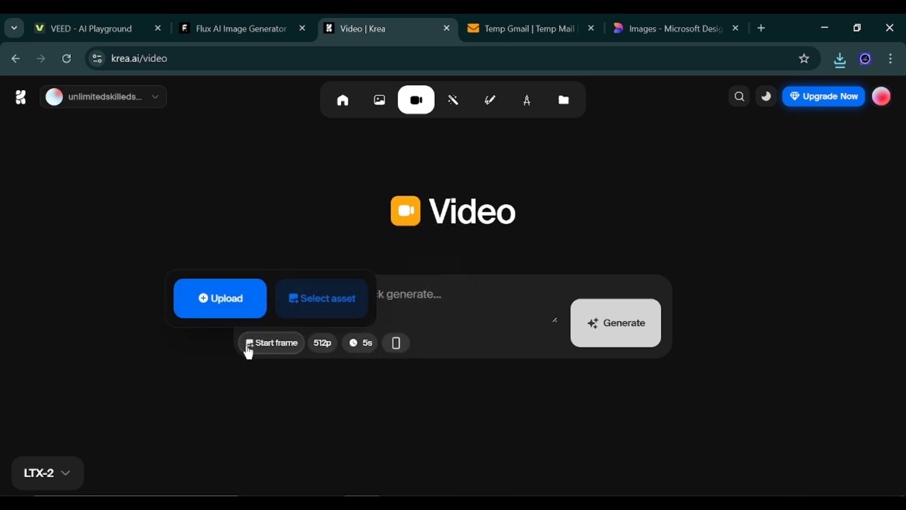
click(242, 309)
click(66, 251)
click(452, 213)
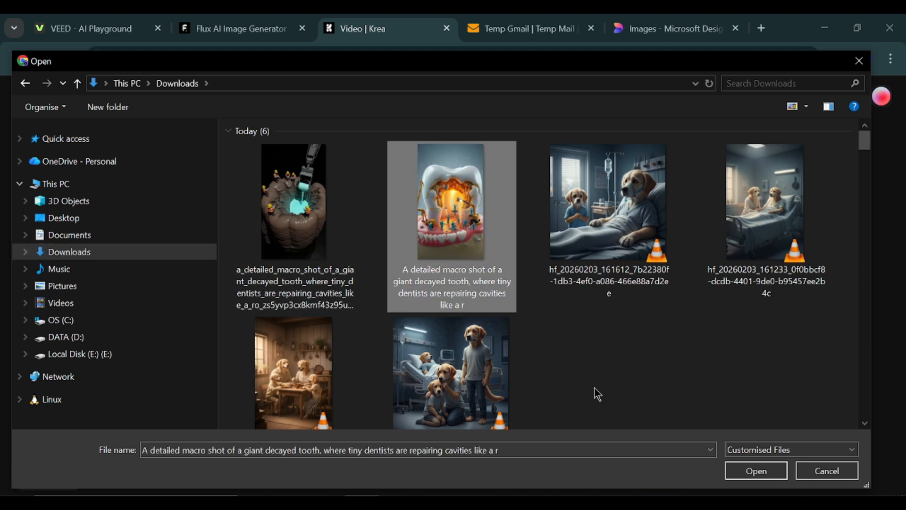
key(Return)
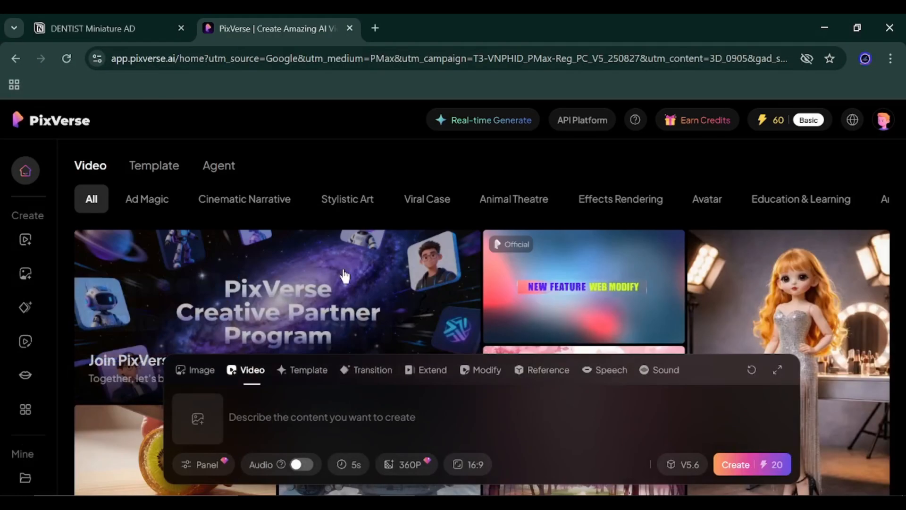
In the other browser window, look through the steps and numbered prompts on the Notion page DENTIST Miniature AD.
click(108, 28)
scroll(352, 274, down, 20)
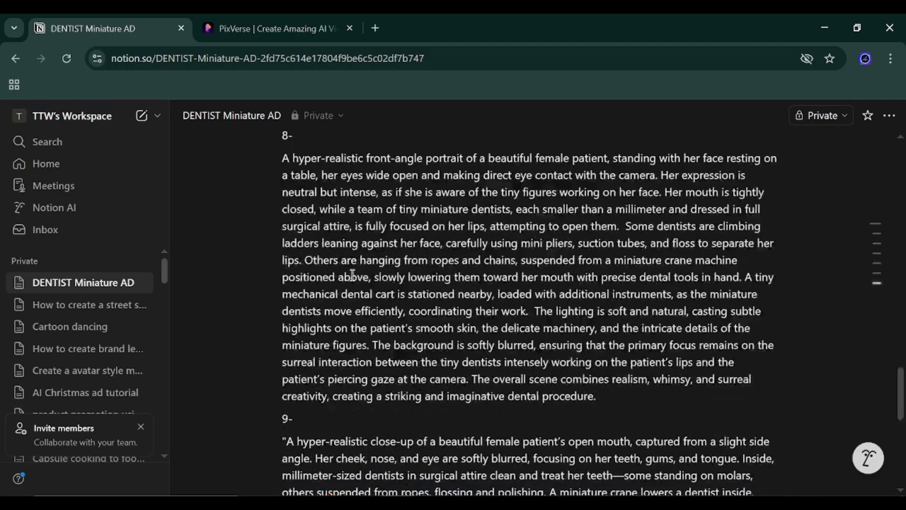
scroll(352, 275, up, 20)
scroll(352, 275, up, 10)
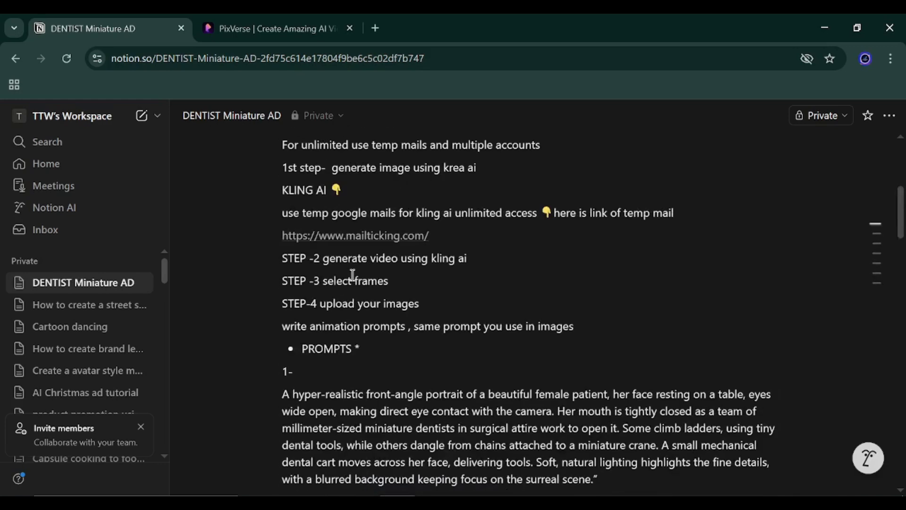
scroll(352, 275, down, 5)
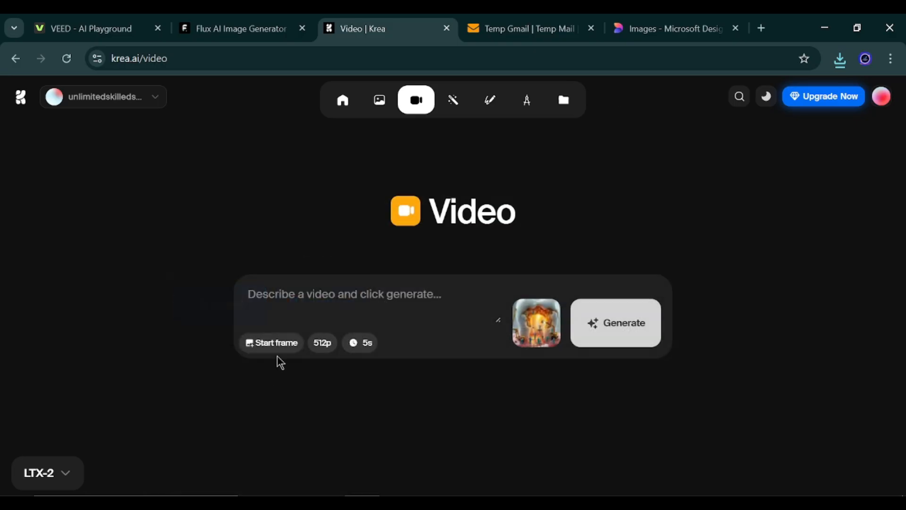
Return to Microsoft Designer, close the image preview and copy the full decayed-tooth prompt.
click(278, 347)
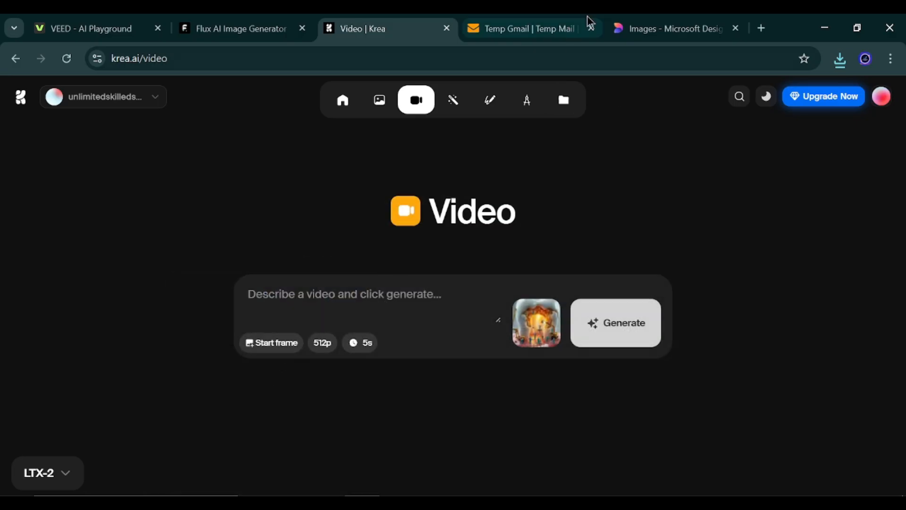
click(665, 29)
click(831, 115)
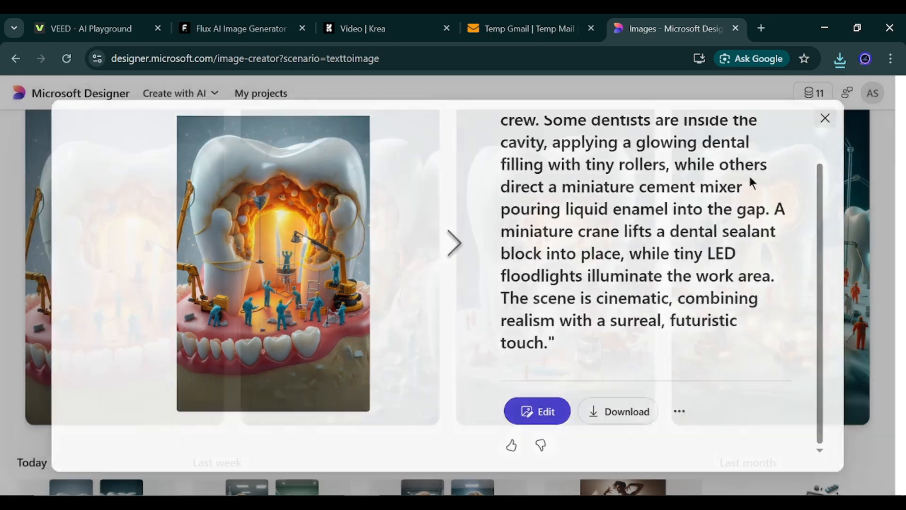
scroll(449, 308, up, 2)
click(316, 212)
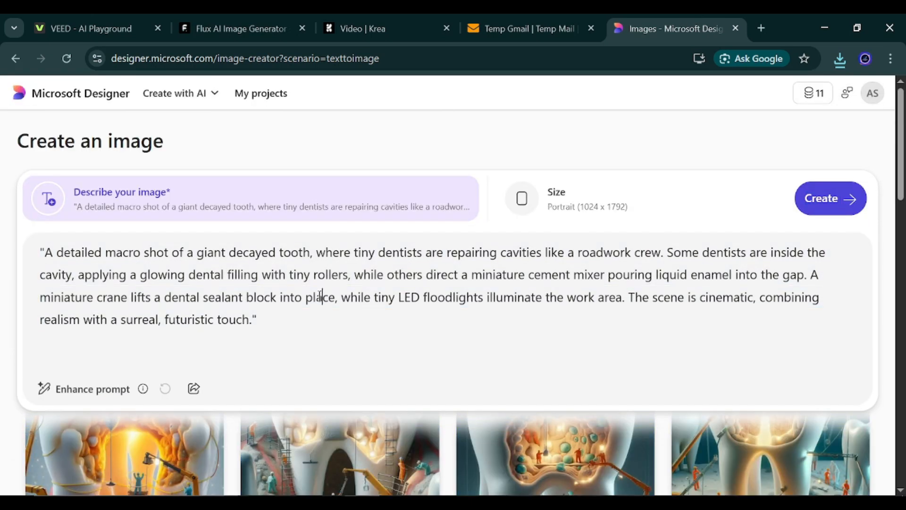
key(ctrl+a)
key(ctrl+c)
Generate the Krea video from the pasted decayed-tooth prompt, and remove the start frame image from the form.
click(358, 26)
click(314, 304)
key(ctrl+v)
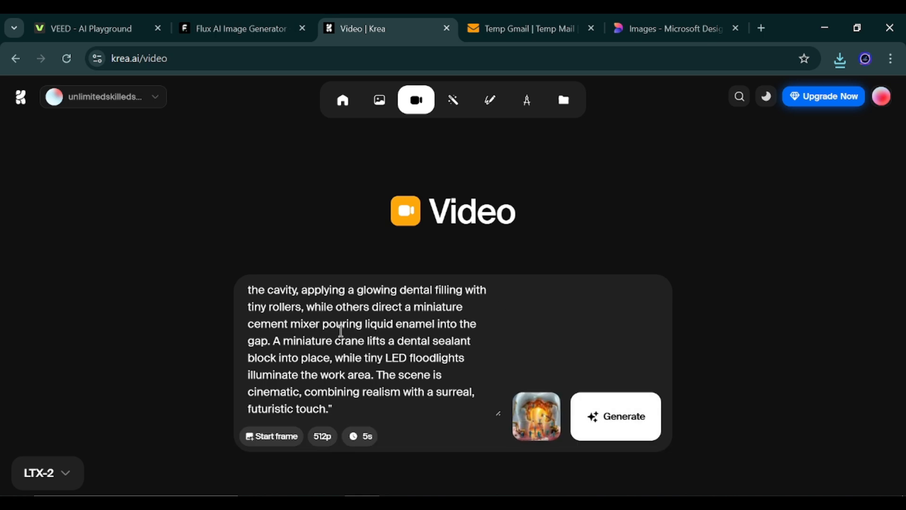
scroll(342, 330, up, 2)
click(617, 415)
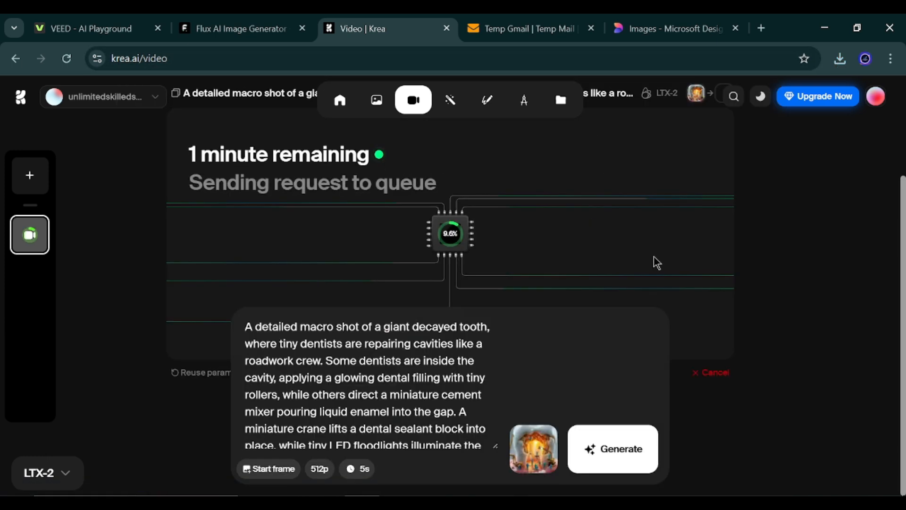
click(555, 428)
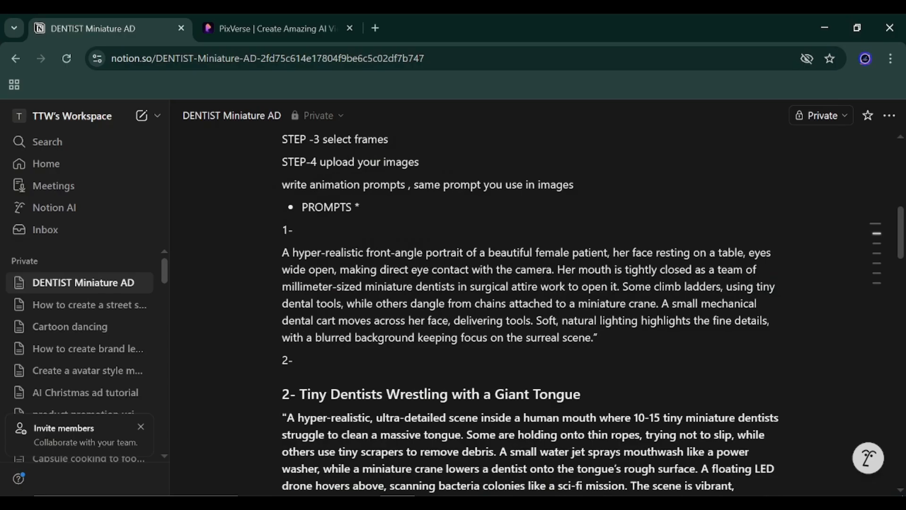
In PixVerse, upload the Krea image of the brown tooth with turquoise filling as the video's source image.
click(297, 16)
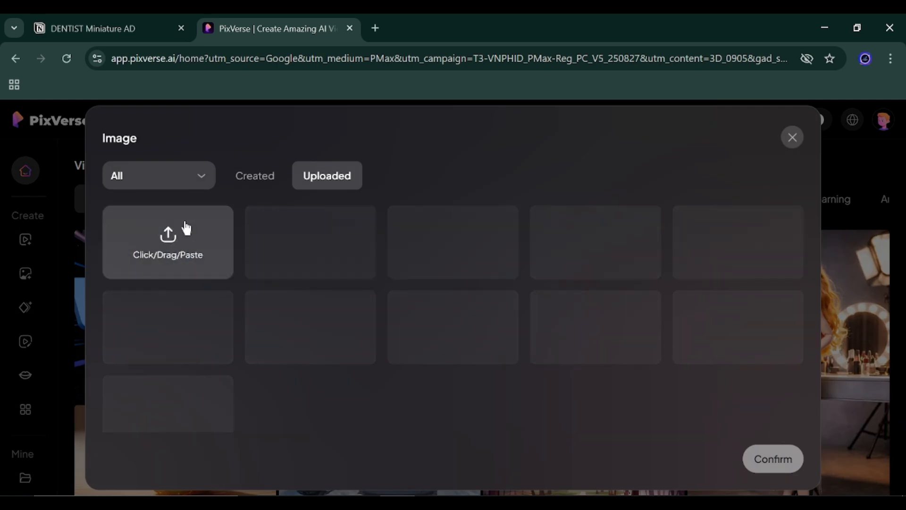
click(194, 230)
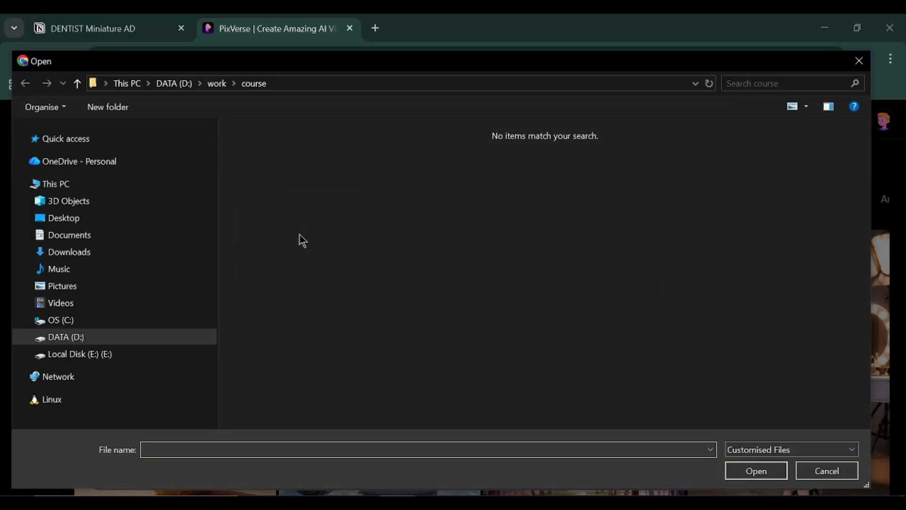
key(Escape)
click(333, 258)
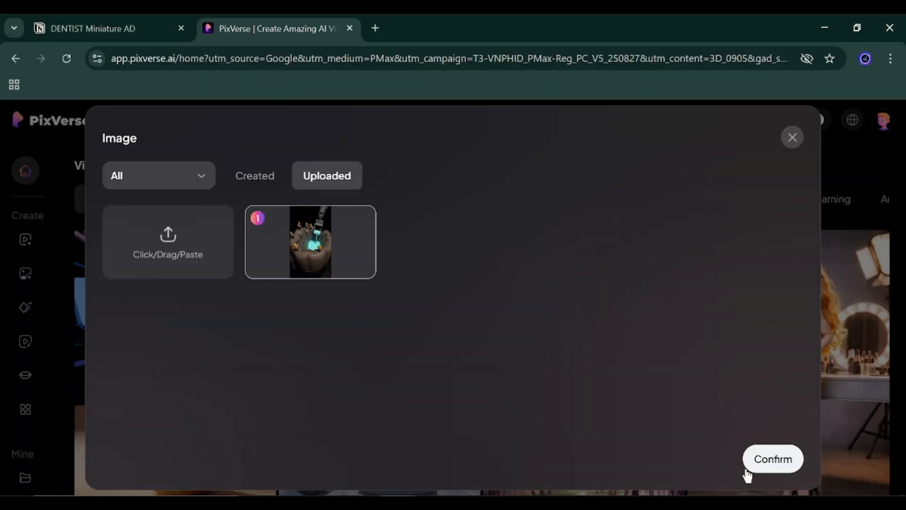
click(772, 459)
Paste the decayed-tooth prompt into PixVerse and create the 5s, 360P video with audio on.
click(348, 415)
key(ctrl+v)
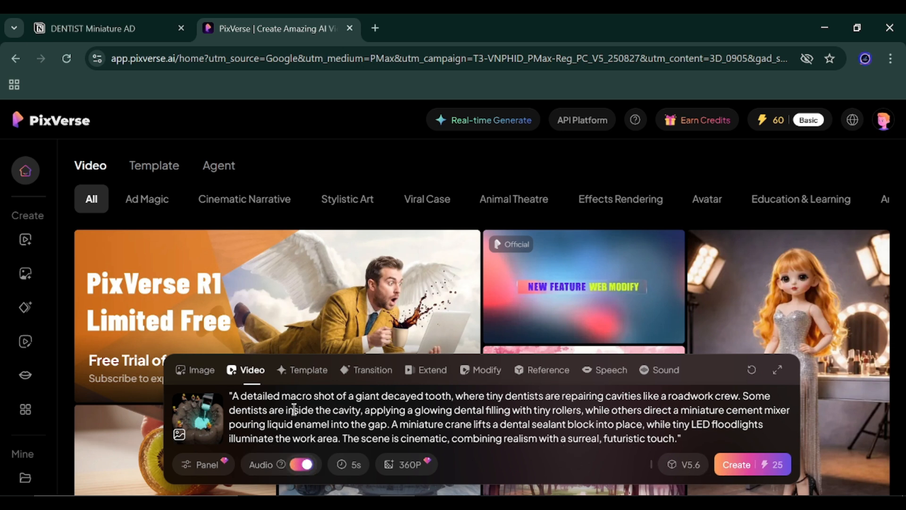
click(747, 472)
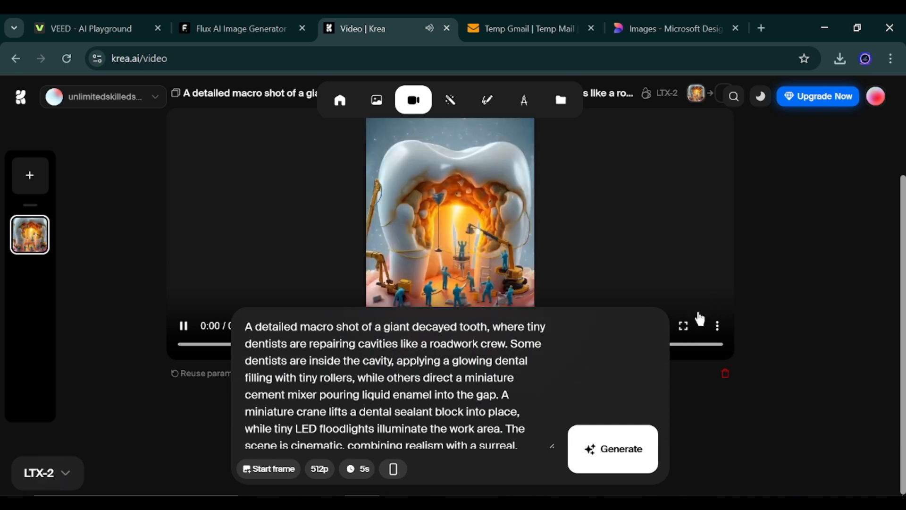
Return to Krea, play the generated tooth video full screen and clear the prompt text.
click(685, 327)
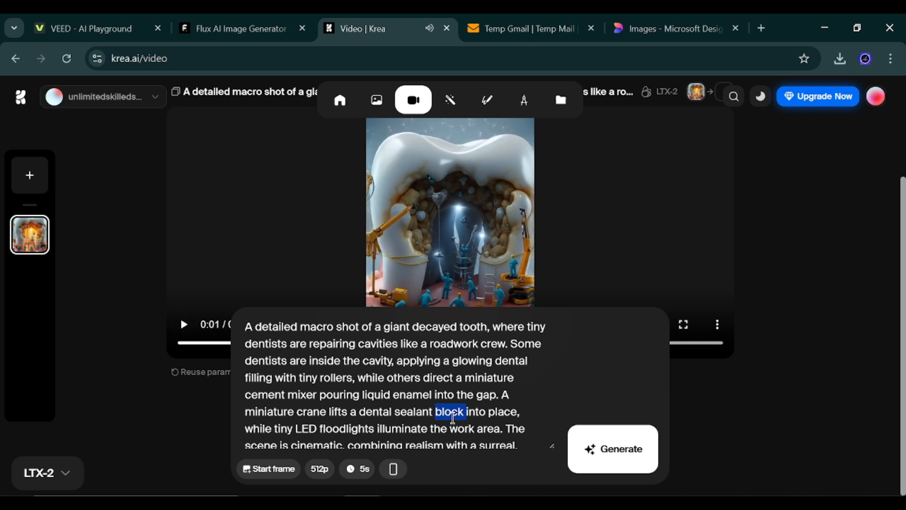
key(ctrl+a)
key(BackSpace)
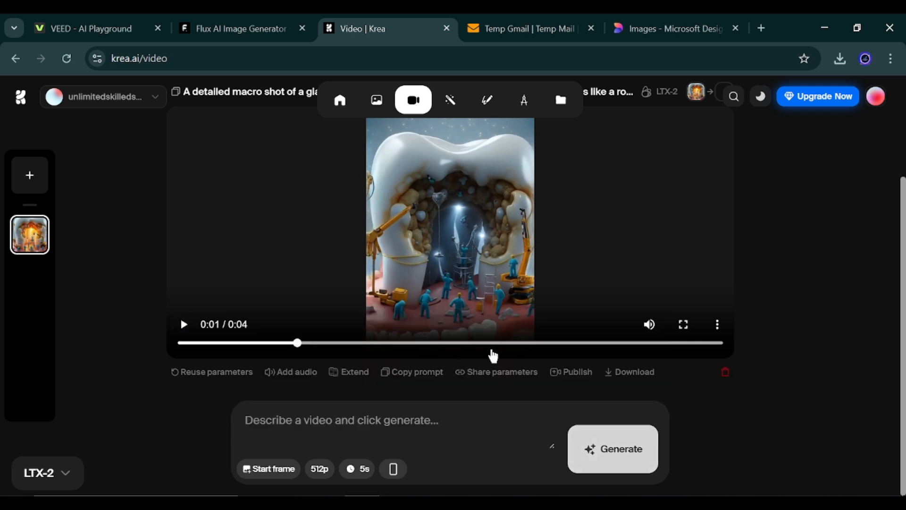
Switch to the PixVerse window, watch the generated turquoise-filling video full screen and leave its detail page.
click(824, 32)
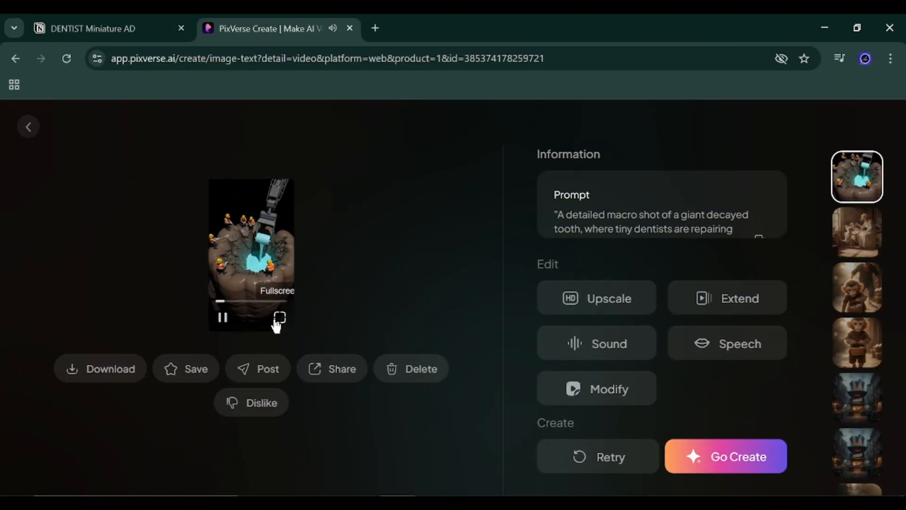
click(278, 319)
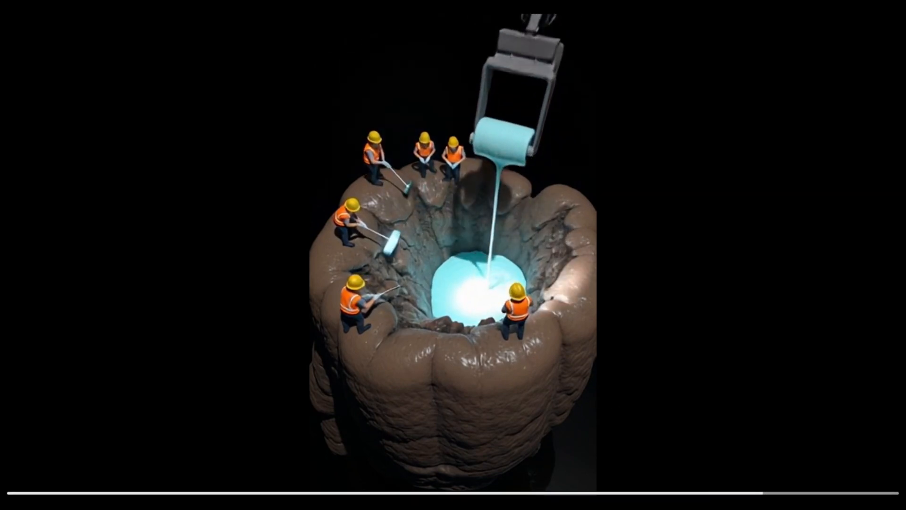
key(Escape)
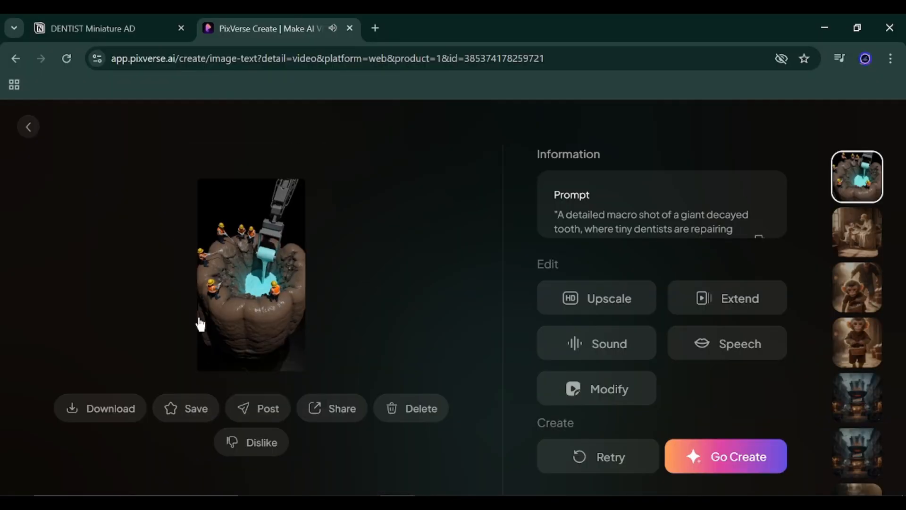
click(31, 129)
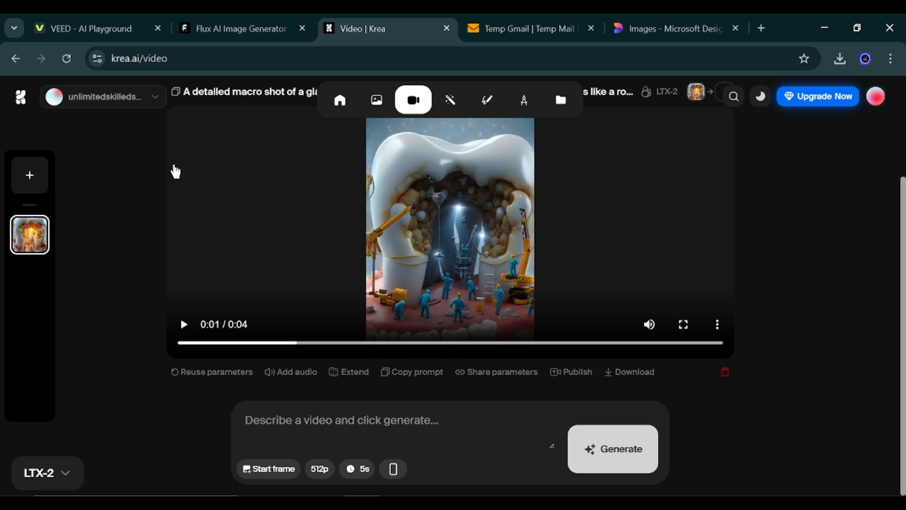
Open the MailTicking temporary email page in Krea's browser window.
click(487, 17)
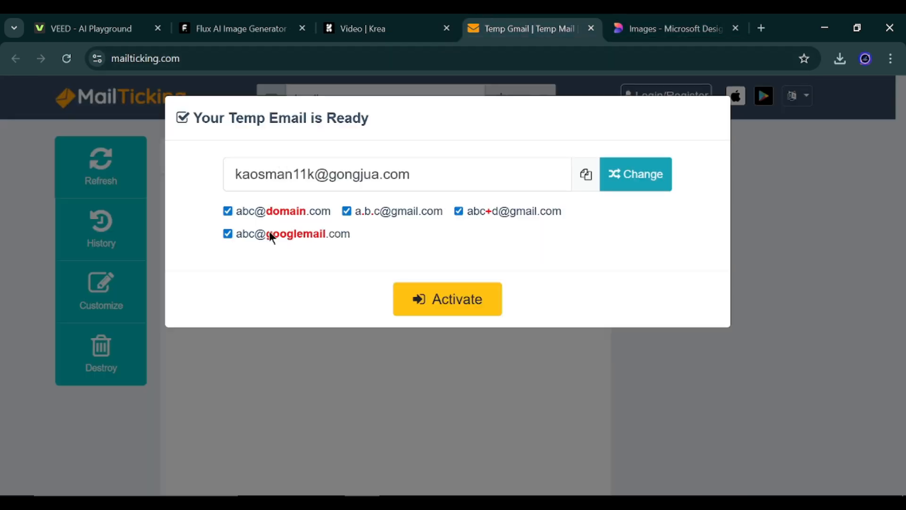